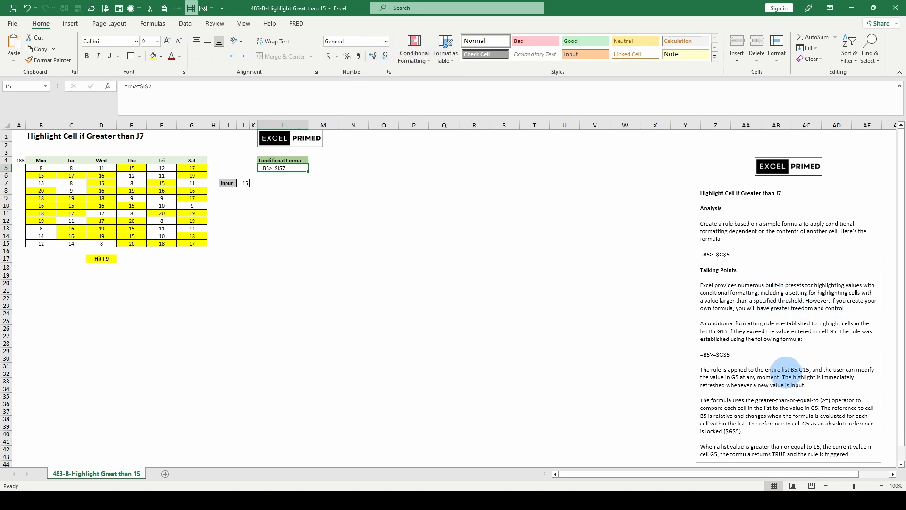
{"action": "scroll", "coordinate": [786, 370], "scroll_direction": "down", "scroll_amount": 4}
{"action": "scroll", "coordinate": [786, 370], "scroll_direction": "up", "scroll_amount": 4}
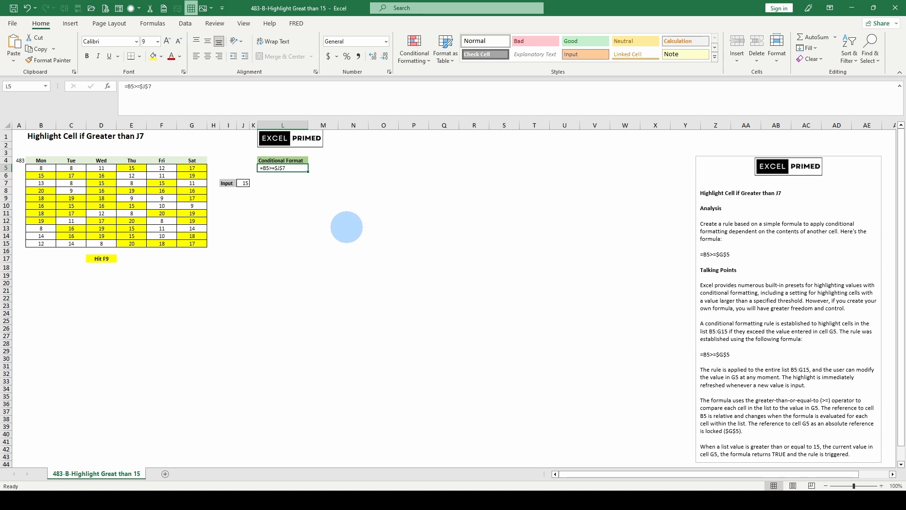
- Start a new conditional formatting rule on cell N13 that uses a formula to determine which cells to format
{"action": "left_click", "coordinate": [349, 228]}
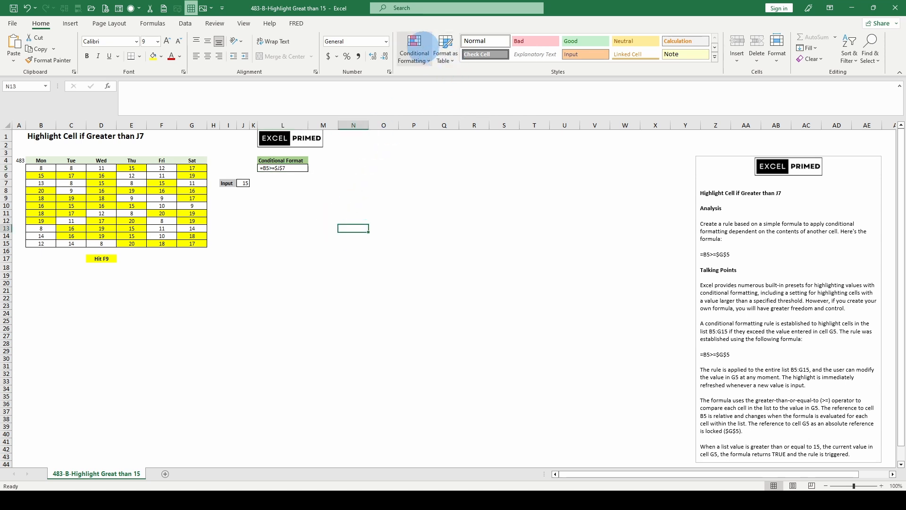
{"action": "left_click", "coordinate": [415, 49]}
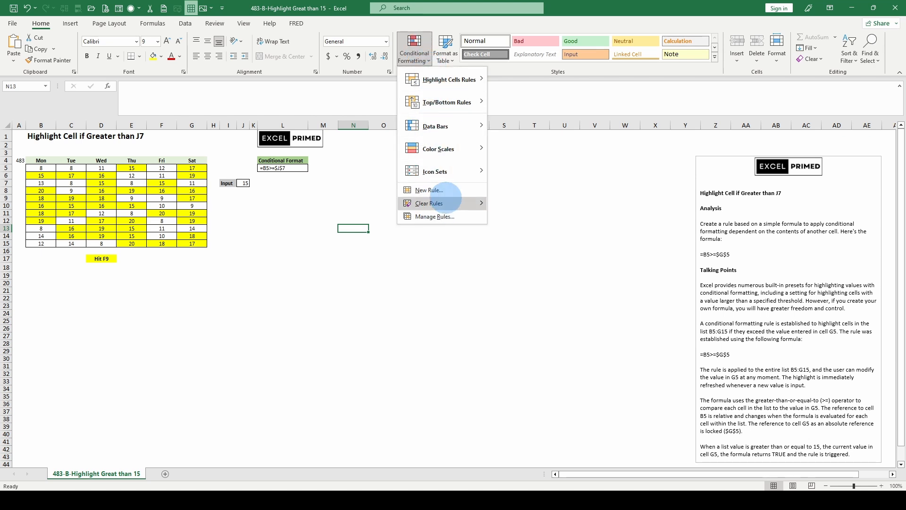
{"action": "mouse_move", "coordinate": [429, 81]}
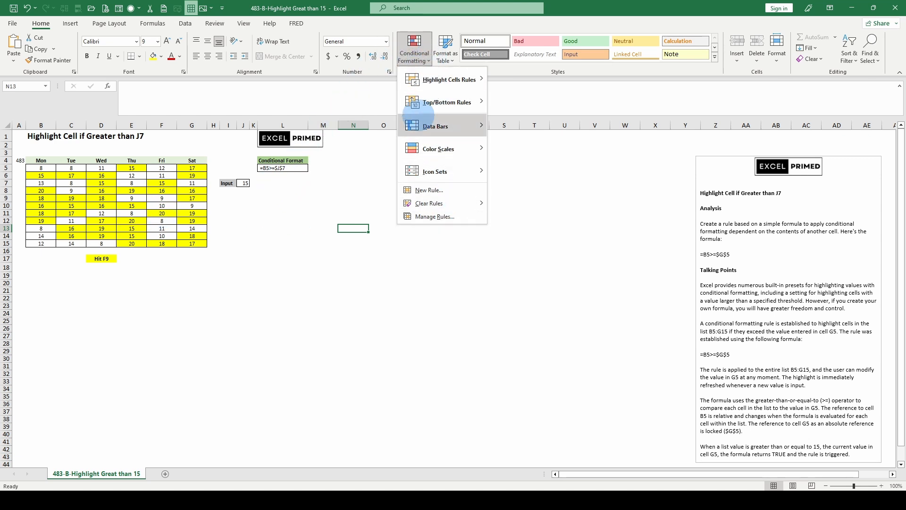
{"action": "mouse_move", "coordinate": [417, 206]}
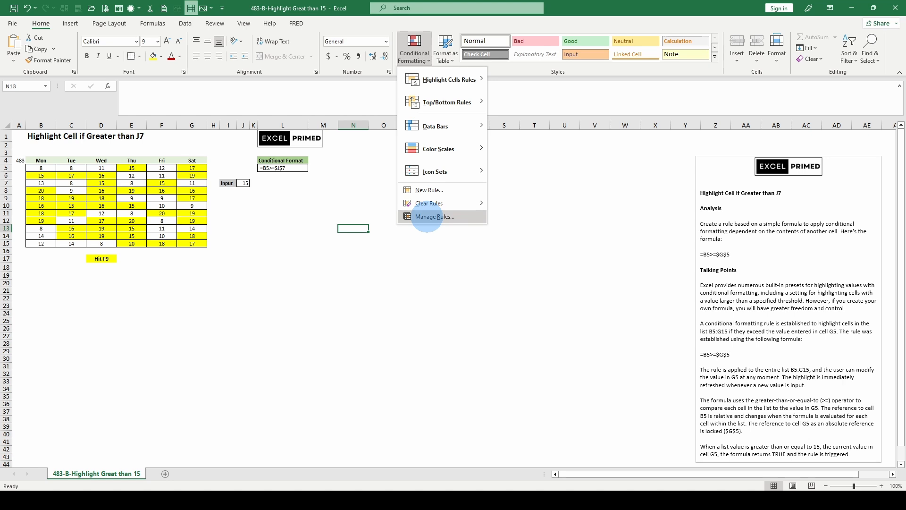
{"action": "left_click", "coordinate": [426, 217]}
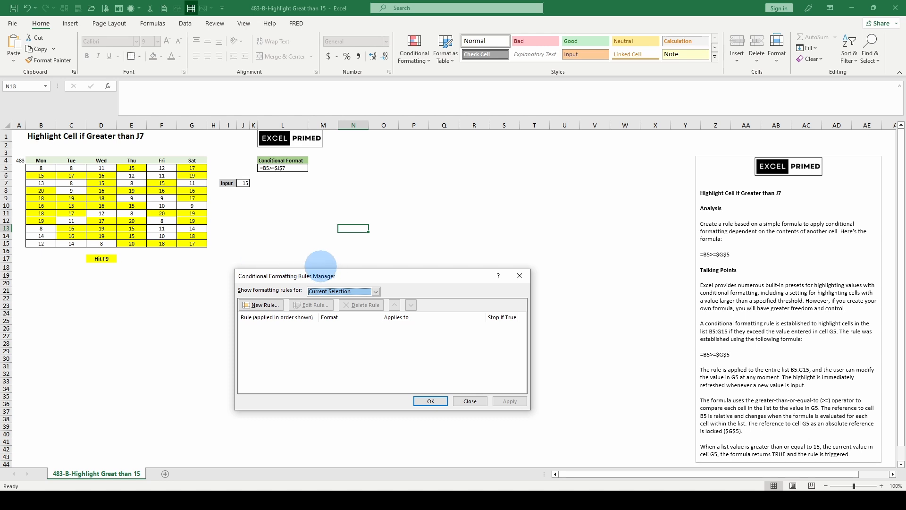
{"action": "left_click", "coordinate": [261, 304]}
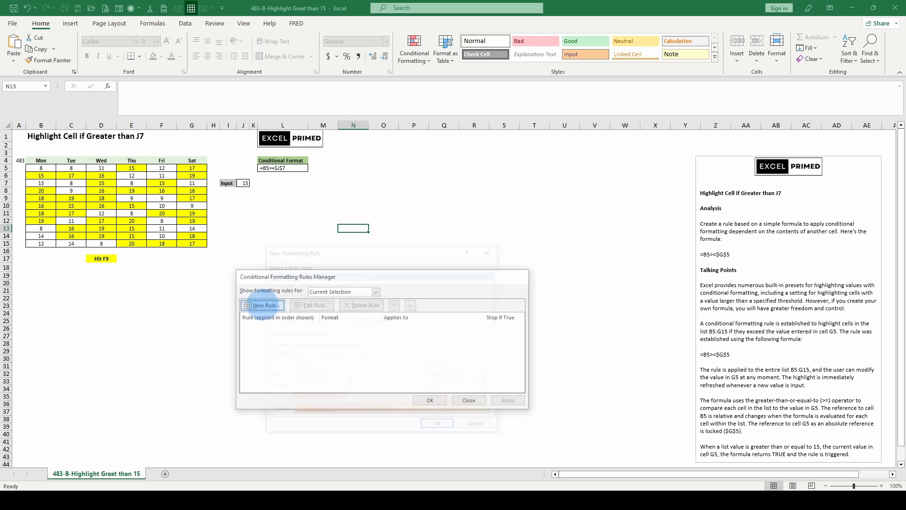
{"action": "left_click", "coordinate": [283, 318]}
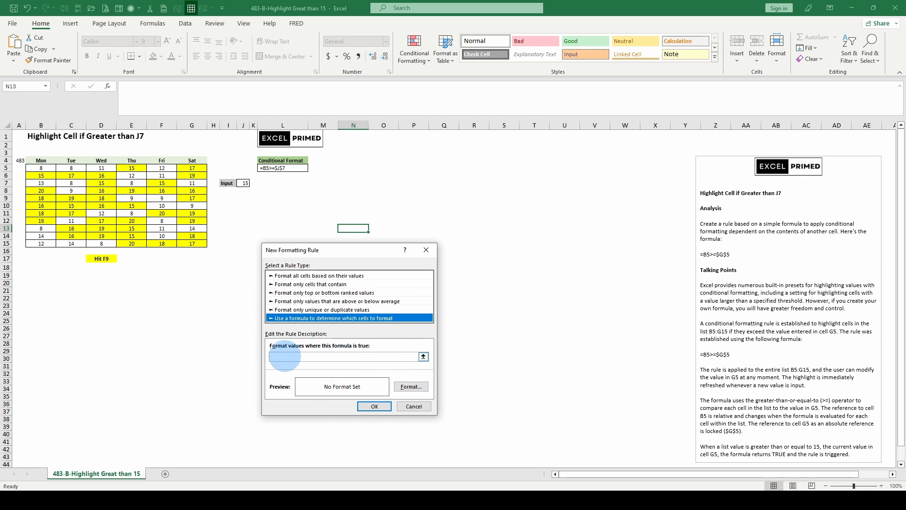
{"action": "left_click", "coordinate": [283, 356]}
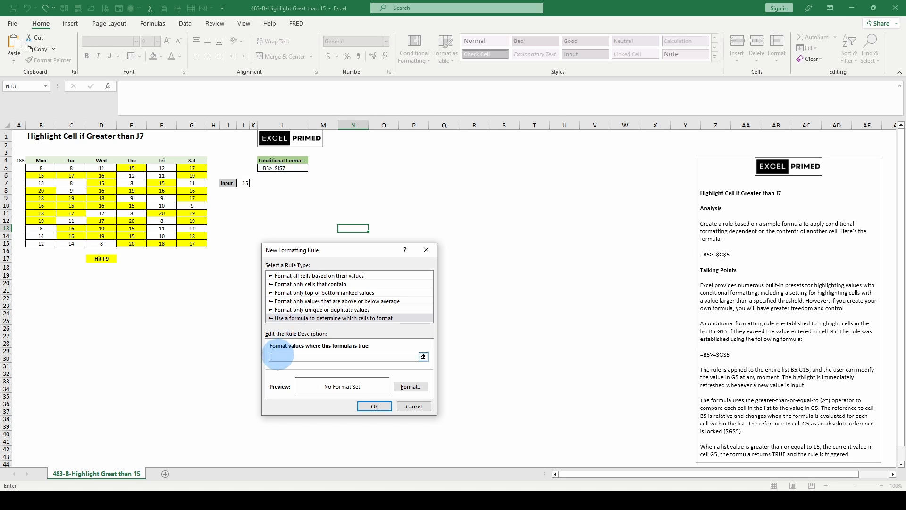
{"action": "right_click", "coordinate": [278, 357]}
{"action": "left_click", "coordinate": [293, 397]}
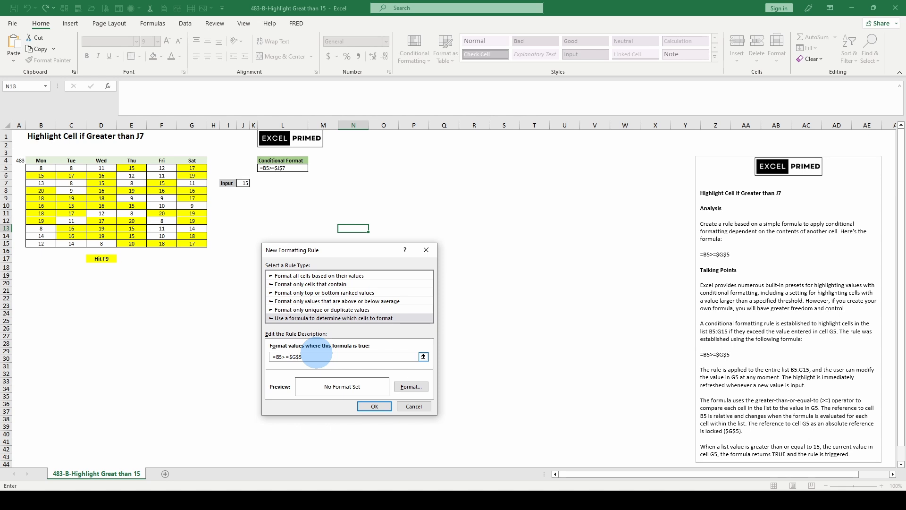
{"action": "type", "text": "J"}
{"action": "key", "text": "Right"}
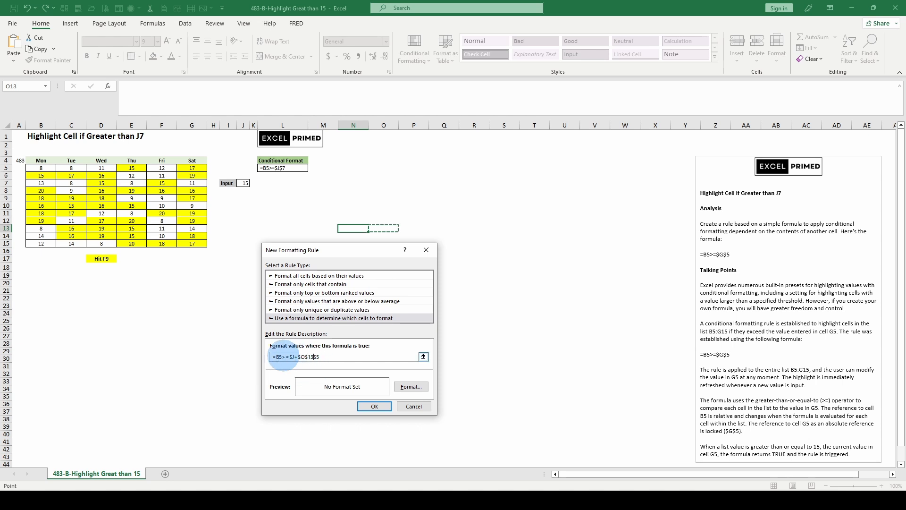
{"action": "left_click", "coordinate": [327, 359]}
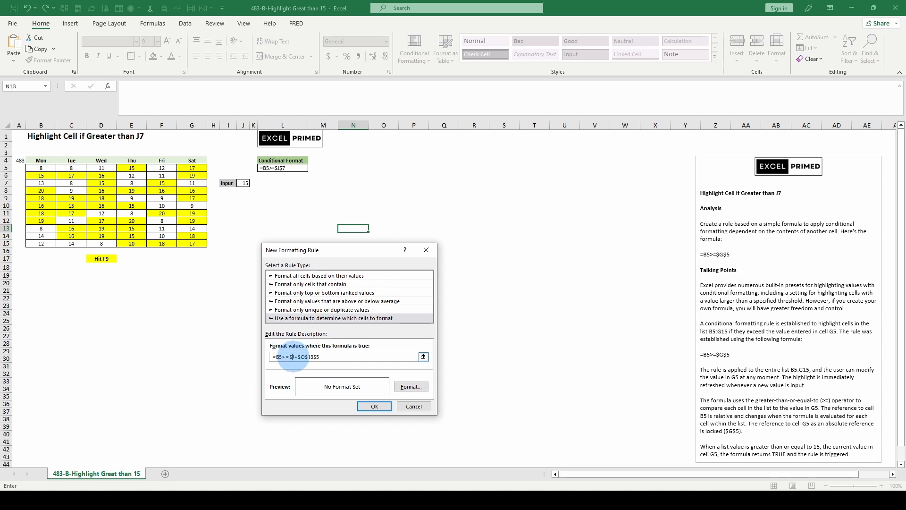
{"action": "type", "text": "+"}
{"action": "key", "text": "Right"}
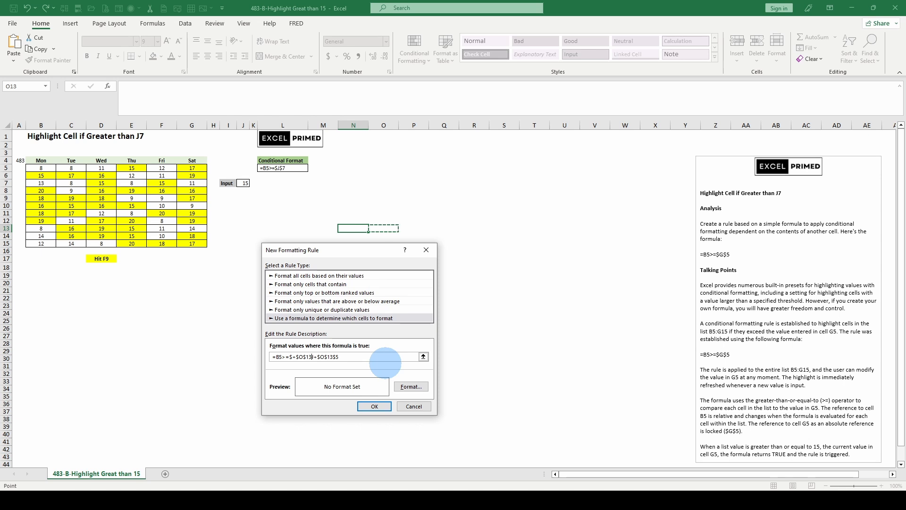
{"action": "left_click_drag", "start_coordinate": [385, 361], "coordinate": [246, 355]}
{"action": "key", "text": "Delete"}
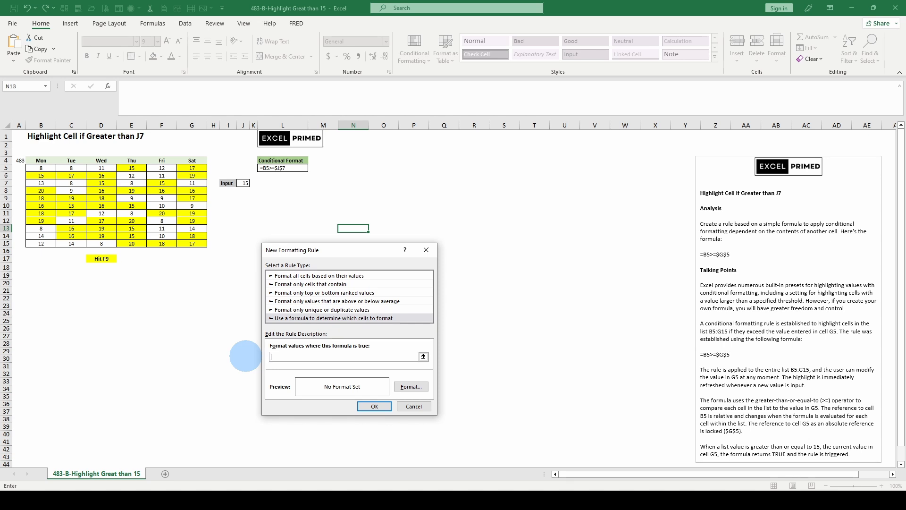
- Paste the comparison formula into the new rule and change its reference so it reads =B5>=$j$7
{"action": "type", "text": "=B5>=$G$5"}
{"action": "left_click", "coordinate": [293, 356]}
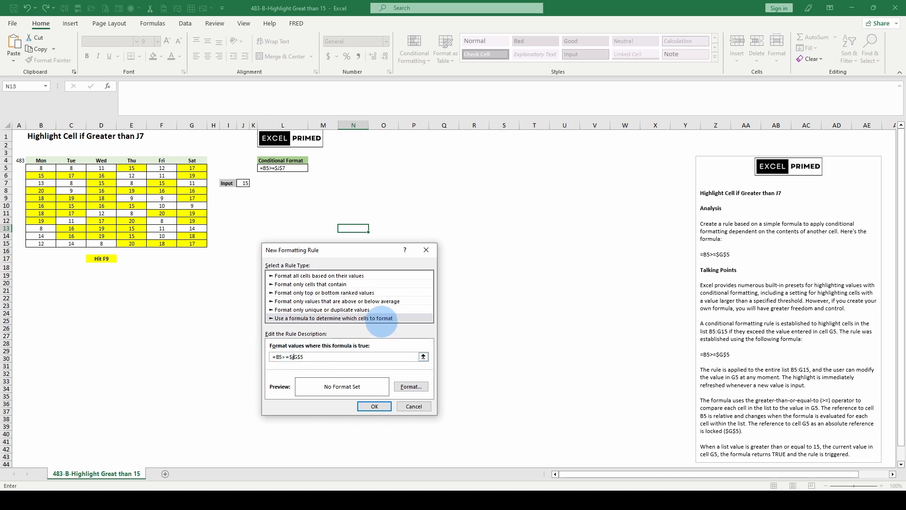
{"action": "key", "text": "Delete"}
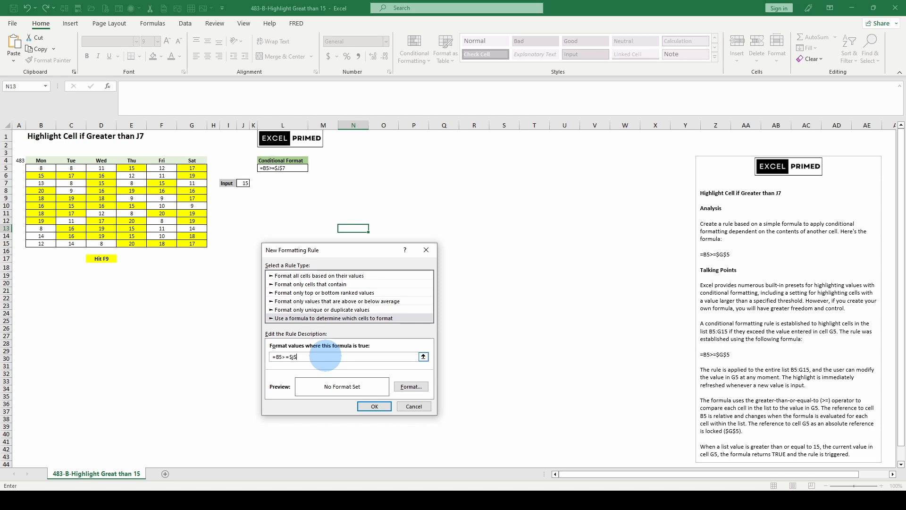
{"action": "type", "text": "7"}
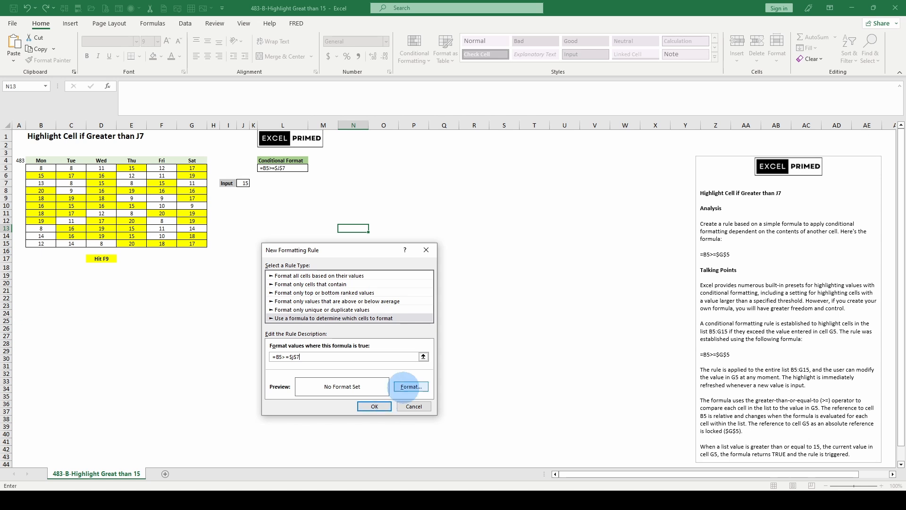
- Accept the new rule with No Color as its fill and apply it to cell N13
{"action": "left_click", "coordinate": [410, 386]}
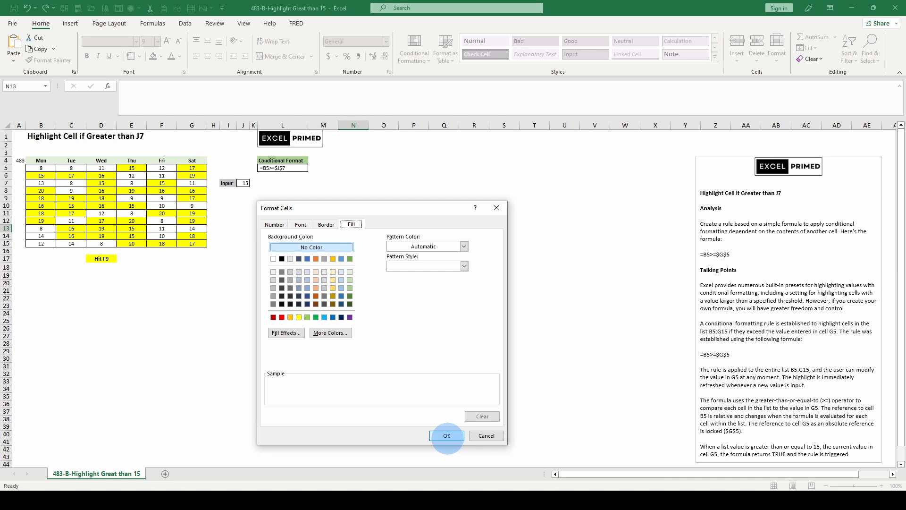
{"action": "left_click", "coordinate": [446, 435]}
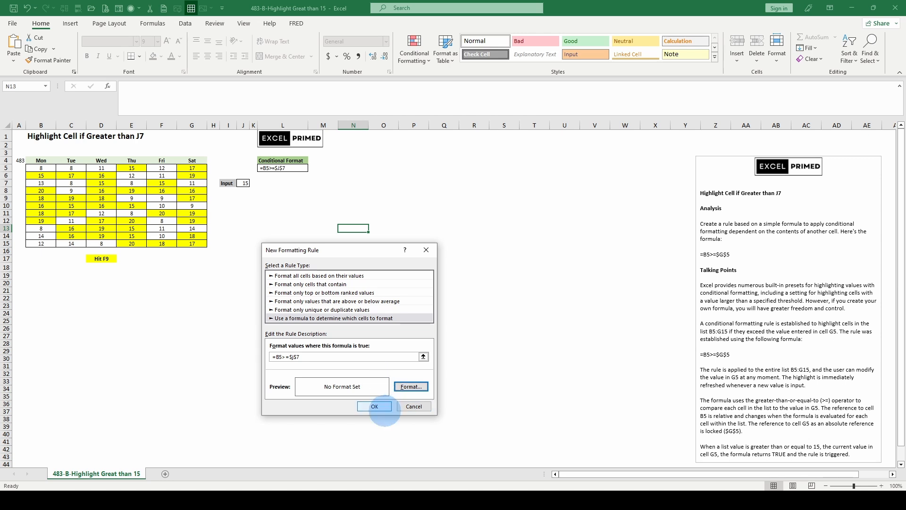
{"action": "left_click", "coordinate": [374, 406]}
{"action": "left_click", "coordinate": [394, 331]}
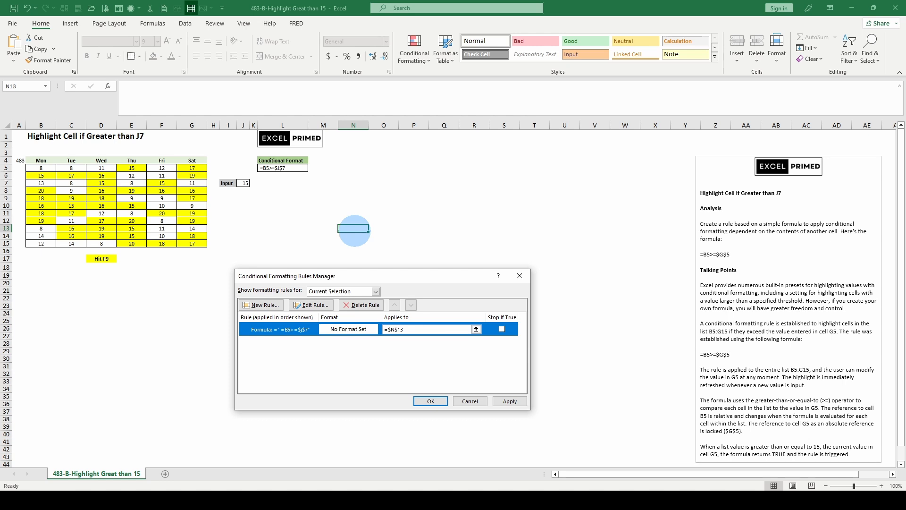
{"action": "key", "text": "Return"}
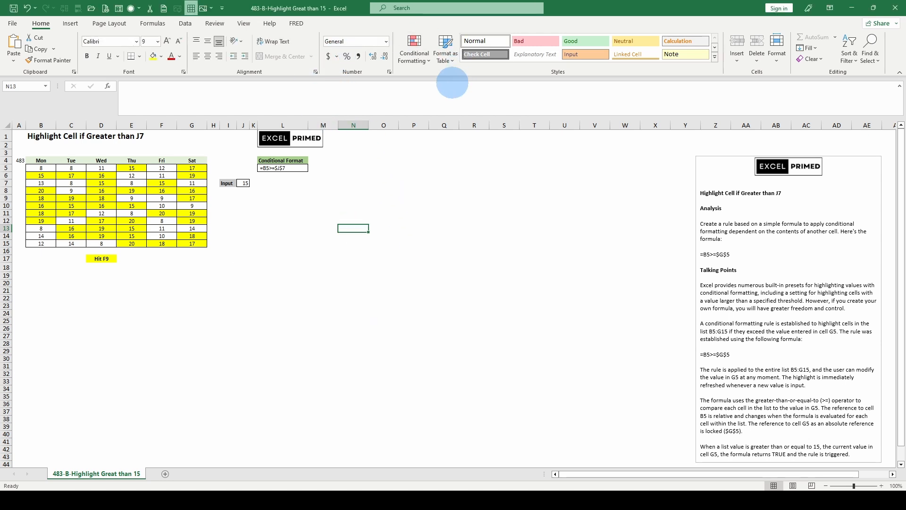
- Delete the formula-based conditional formatting rule from cell N13
{"action": "left_click", "coordinate": [414, 44]}
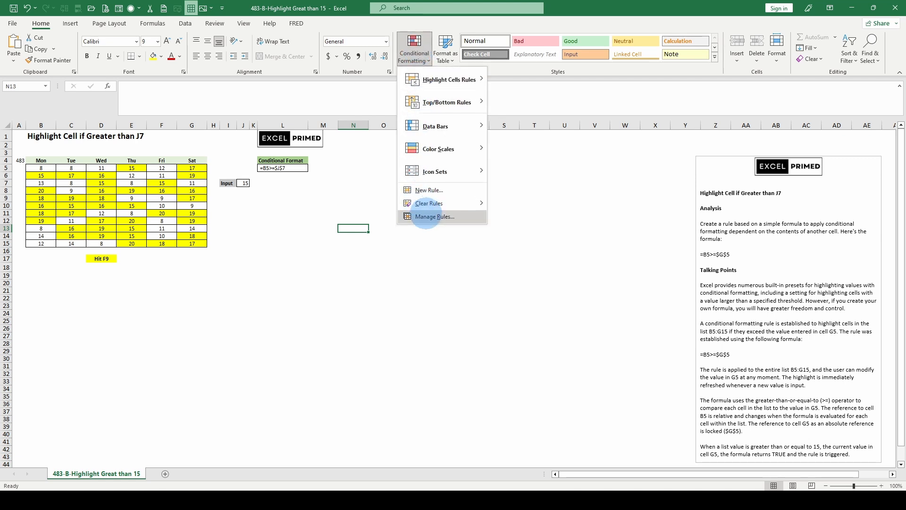
{"action": "left_click", "coordinate": [428, 216]}
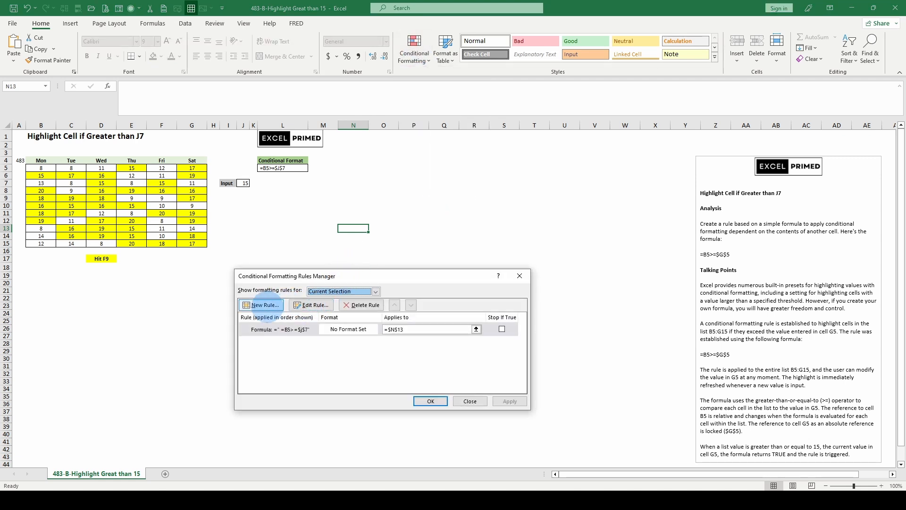
{"action": "left_click", "coordinate": [361, 304]}
{"action": "left_click", "coordinate": [430, 401]}
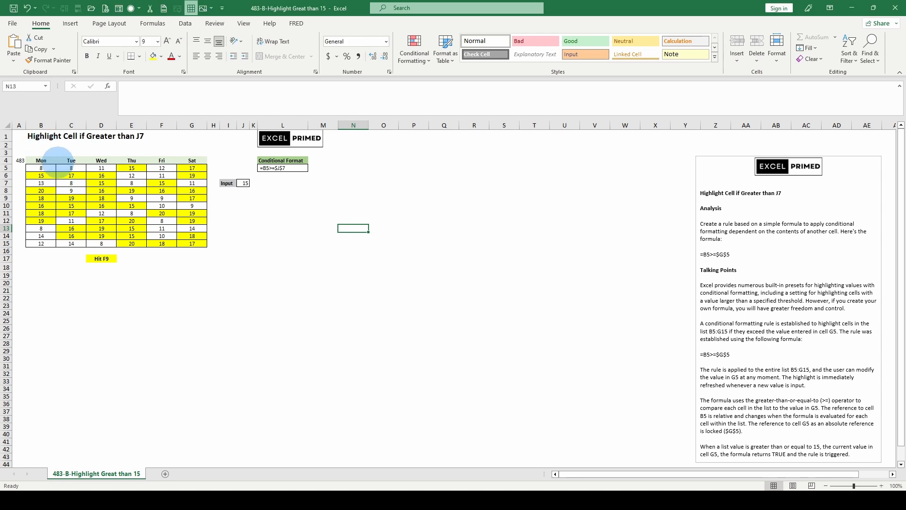
- Copy the formula text =B5>=$J$7 from cell L5, leaving the cell's content as it is
{"action": "left_click_drag", "start_coordinate": [41, 168], "coordinate": [201, 241]}
{"action": "left_click", "coordinate": [132, 206]}
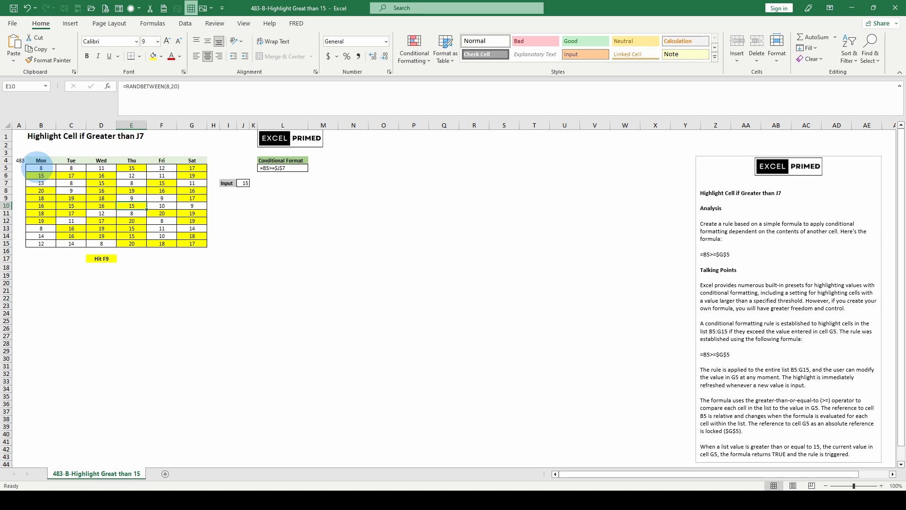
{"action": "left_click_drag", "start_coordinate": [41, 168], "coordinate": [195, 243]}
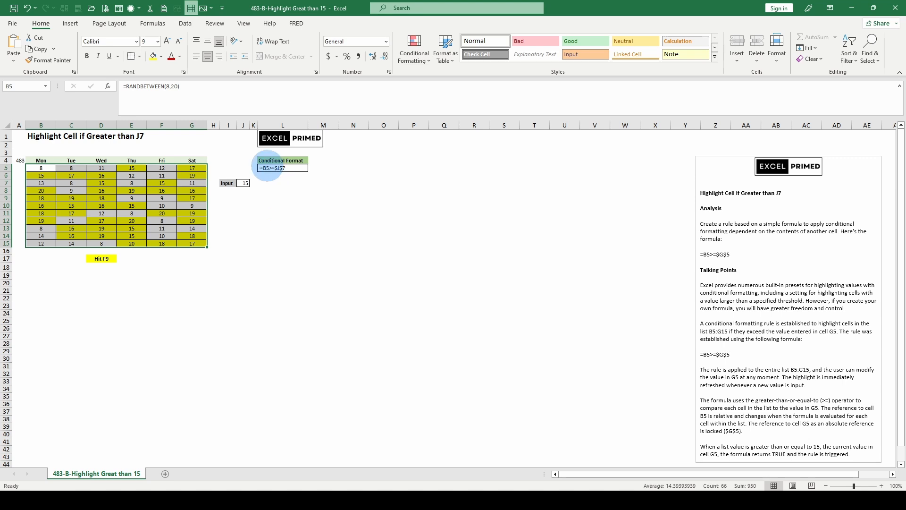
{"action": "left_click", "coordinate": [268, 167]}
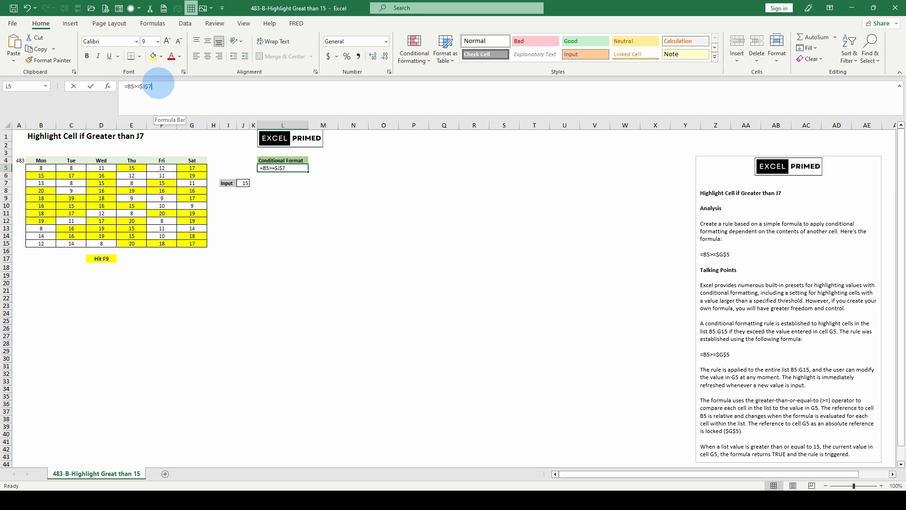
{"action": "triple_click", "coordinate": [154, 86]}
{"action": "right_click", "coordinate": [141, 88]}
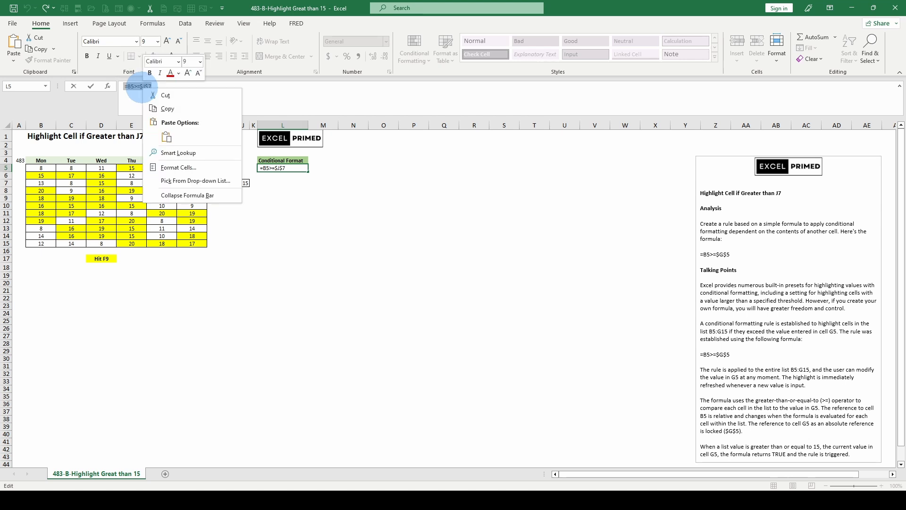
{"action": "left_click", "coordinate": [167, 109]}
{"action": "key", "text": "Escape"}
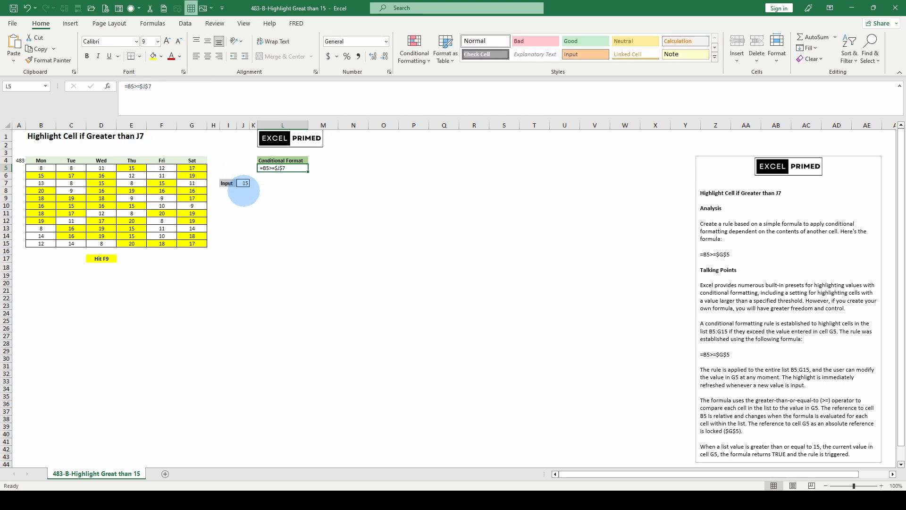
- Review the formula, format and applied range of the existing conditional formatting rule for B5:G15
{"action": "left_click_drag", "start_coordinate": [41, 168], "coordinate": [192, 242]}
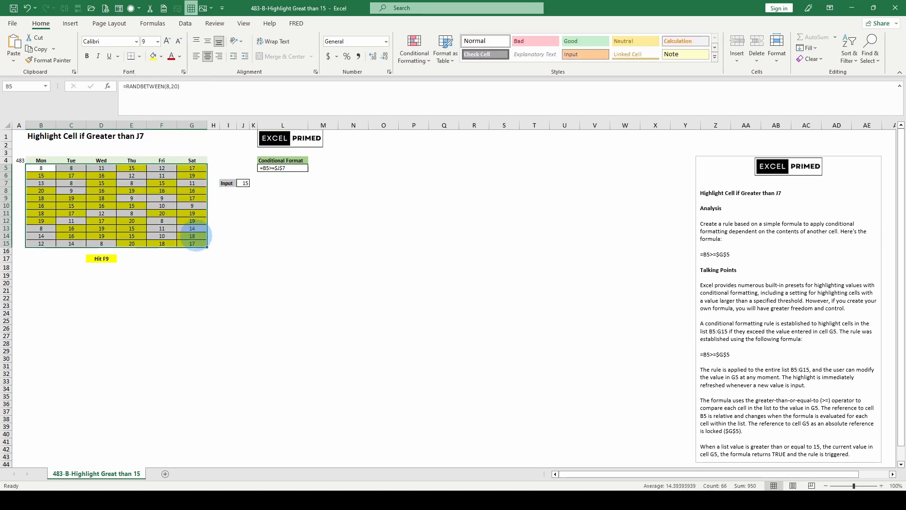
{"action": "left_click", "coordinate": [411, 59]}
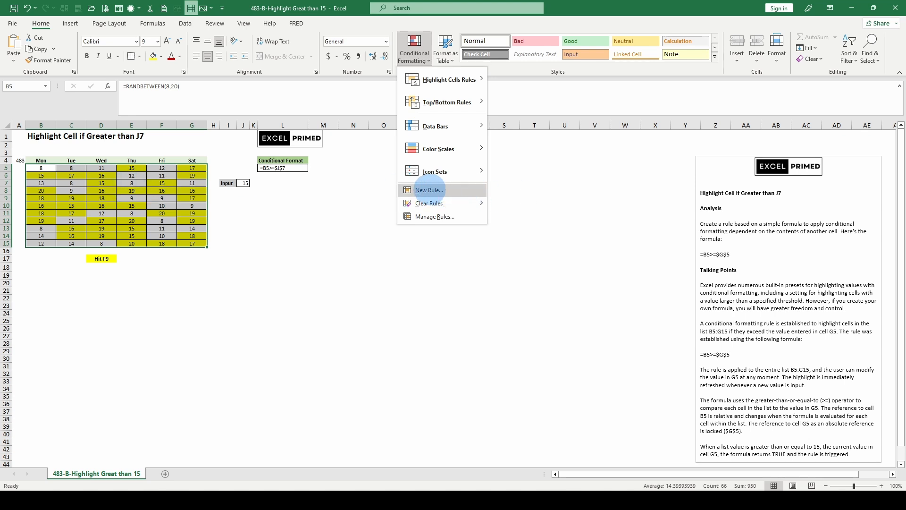
{"action": "left_click", "coordinate": [434, 216]}
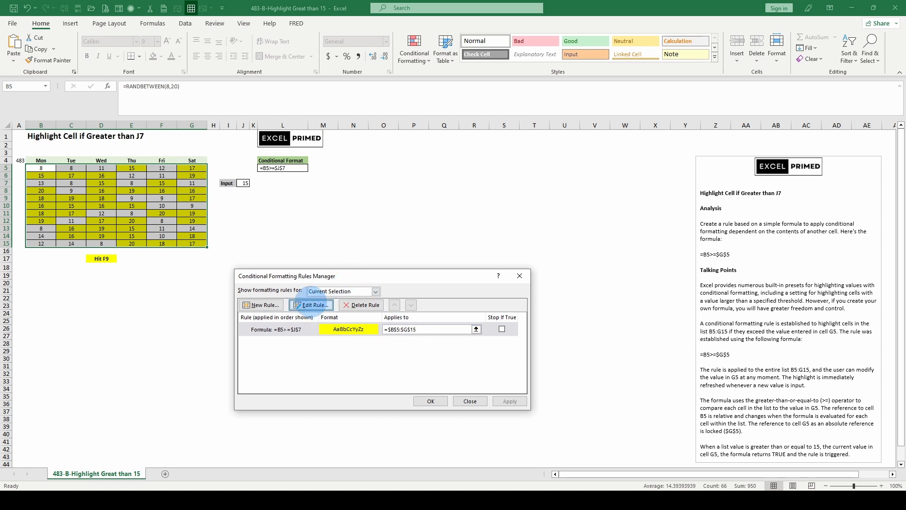
{"action": "left_click", "coordinate": [311, 305]}
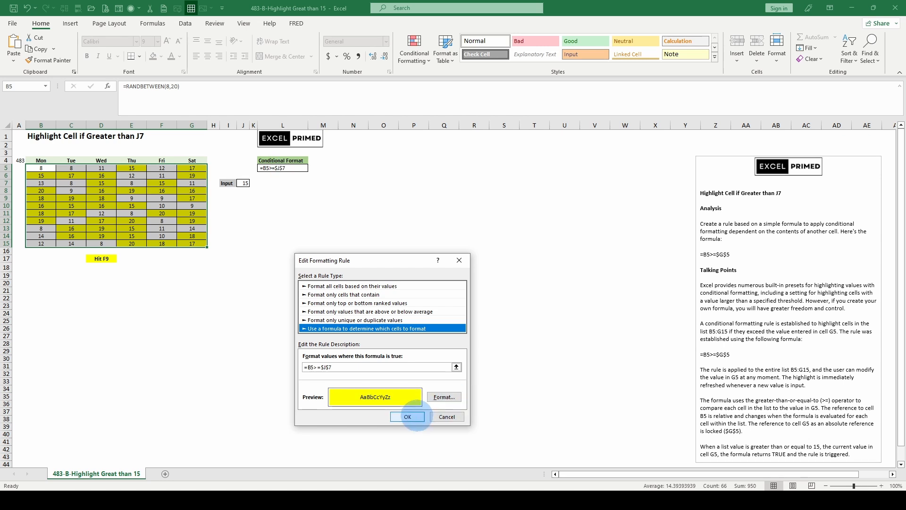
{"action": "left_click", "coordinate": [407, 416]}
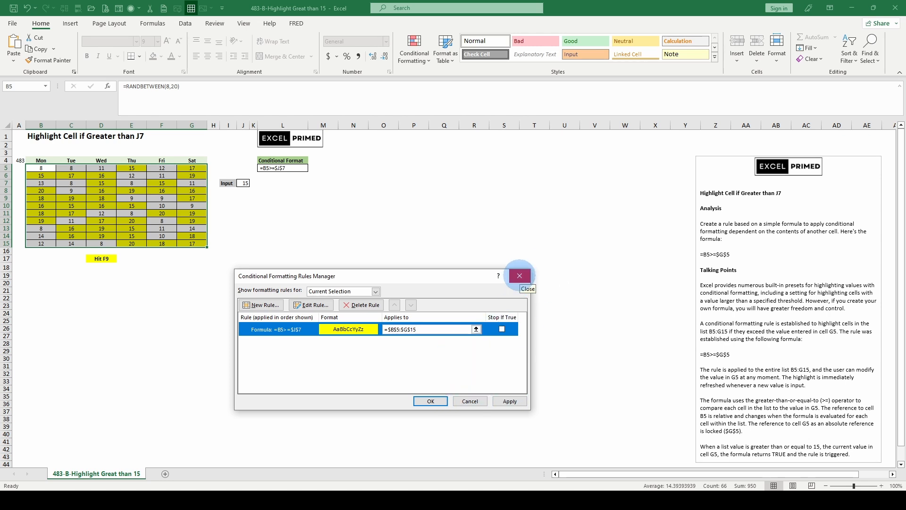
{"action": "left_click", "coordinate": [519, 275]}
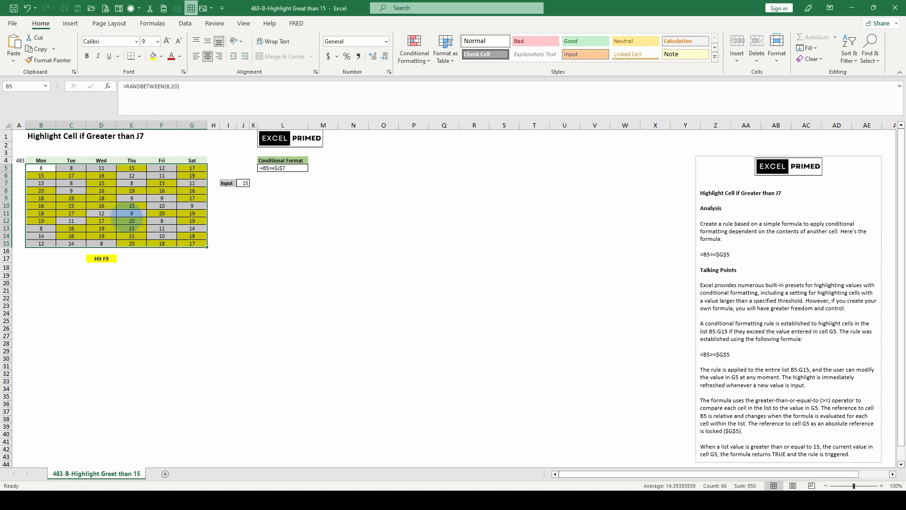
- Recalculate the sheet three times to regenerate the random values in the Mon to Sat table
{"action": "left_click", "coordinate": [253, 213]}
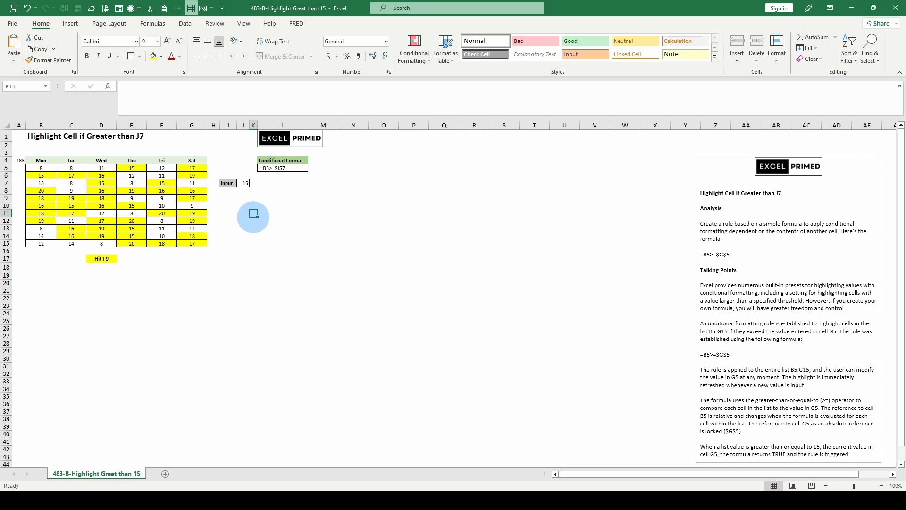
{"action": "key", "text": "F9"}
{"action": "key", "text": "F9"}
{"action": "key", "text": "F9"}
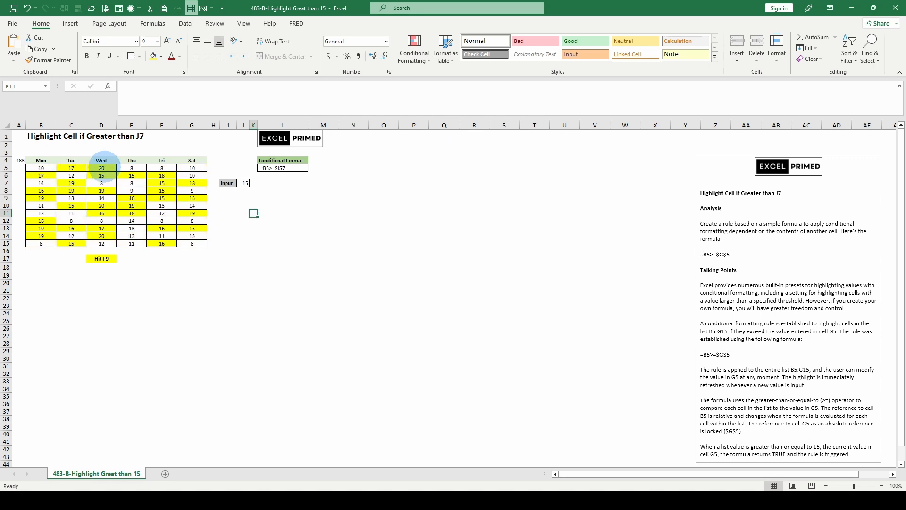